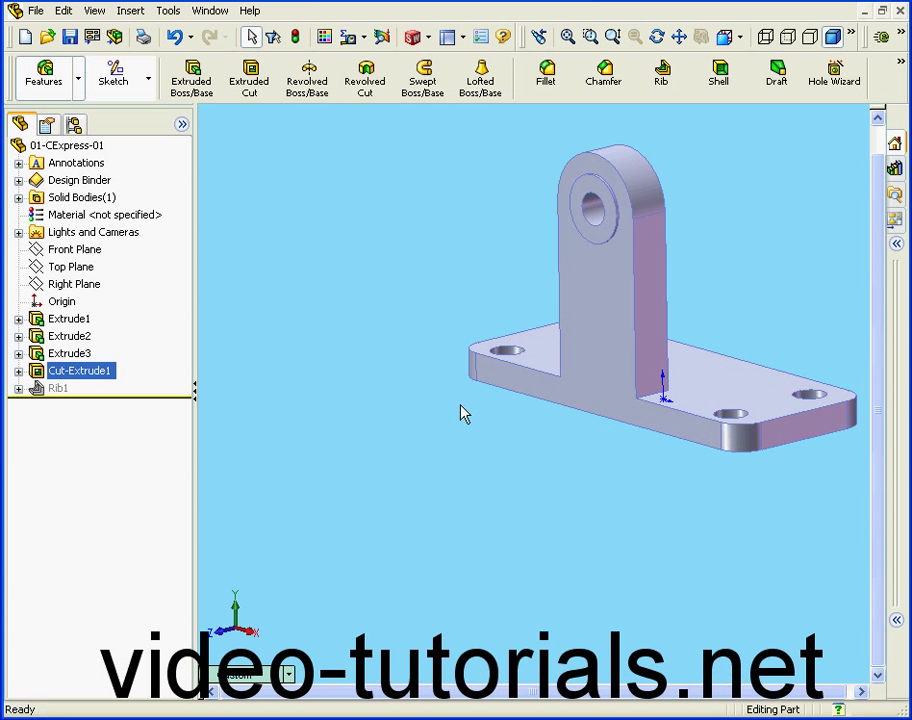
# Step: Start a COSMOSXpress analysis of the bracket and apply Alloy Steel as its material
pyautogui.click(168, 11)
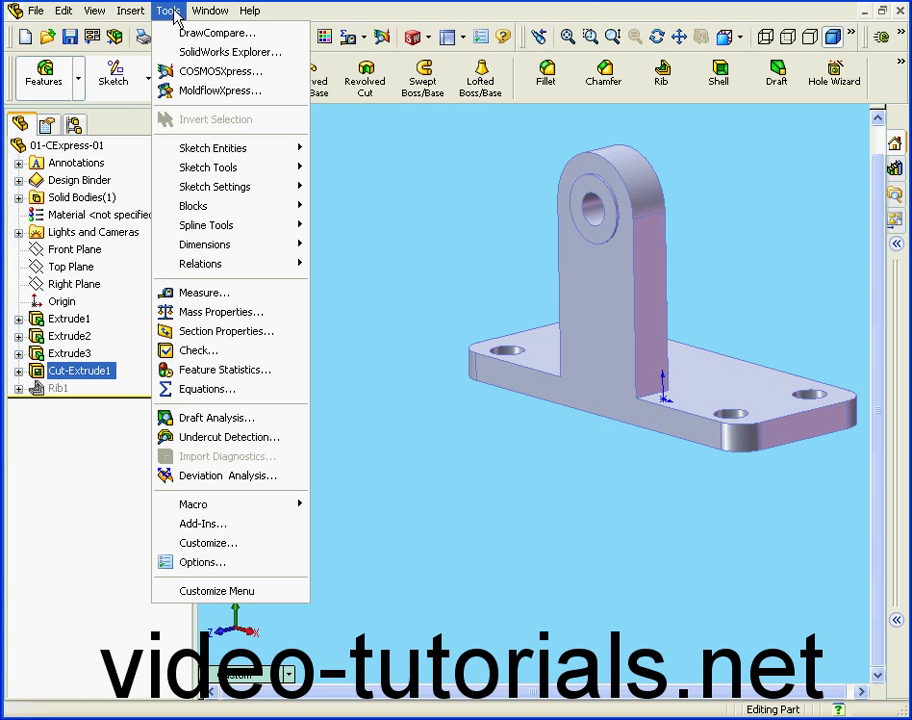
pyautogui.click(250, 72)
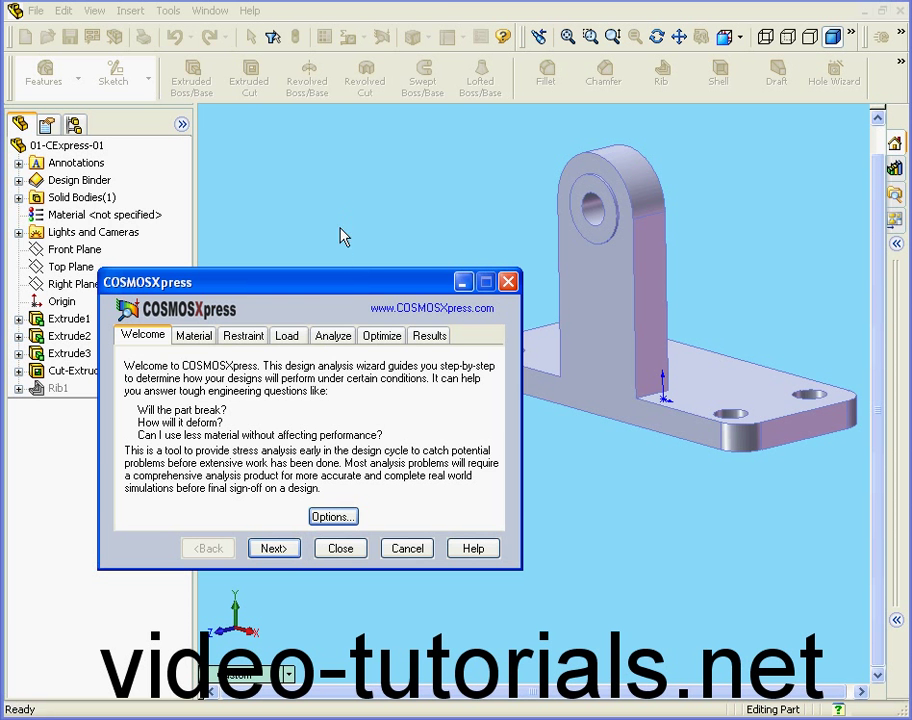
pyautogui.moveTo(346, 287); pyautogui.dragTo(259, 36)
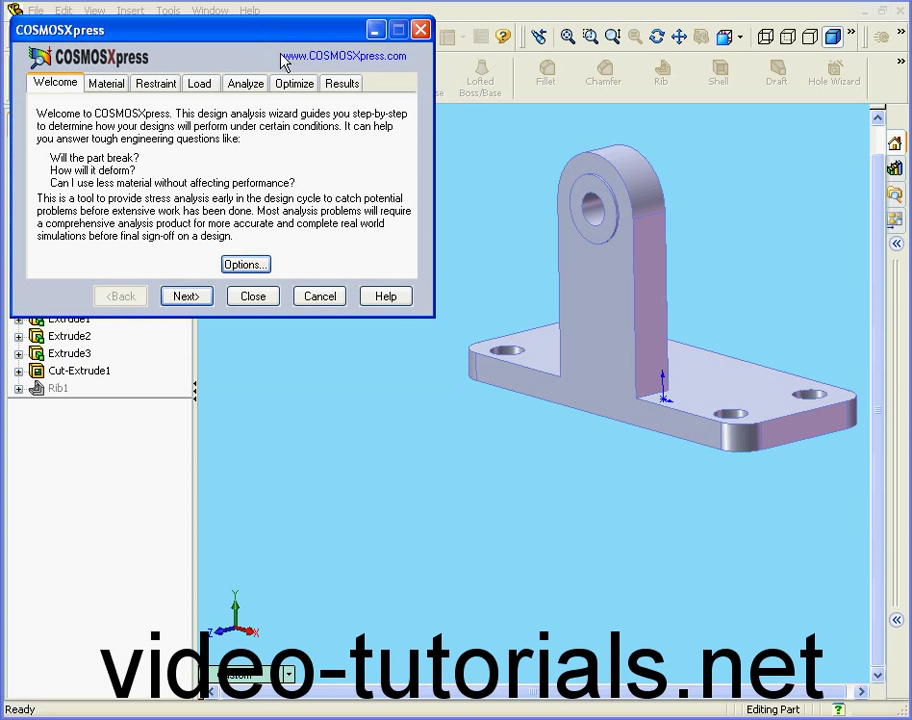
pyautogui.click(102, 85)
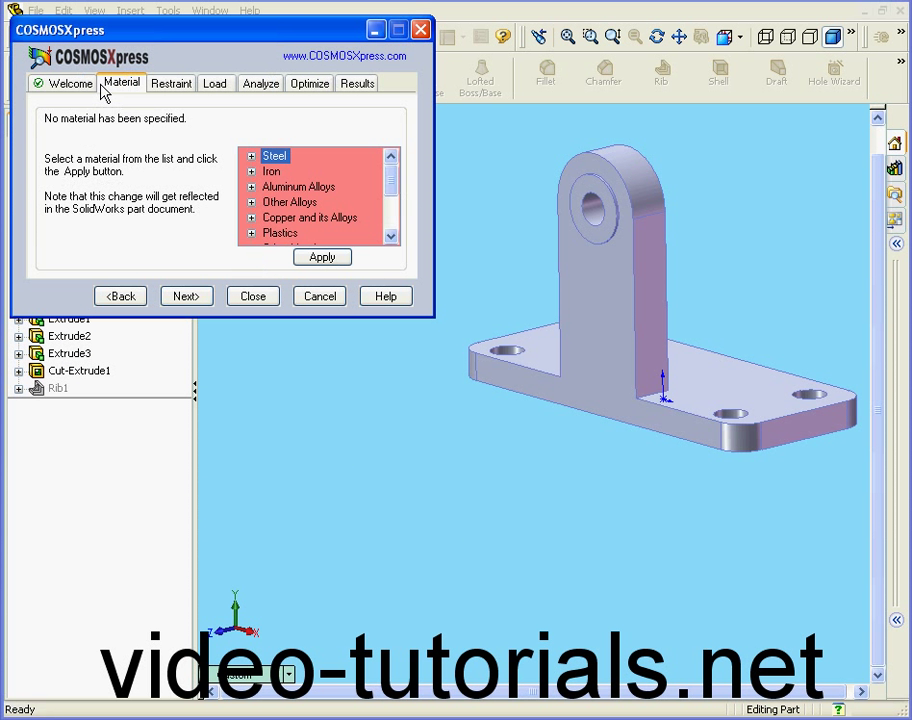
pyautogui.click(252, 157)
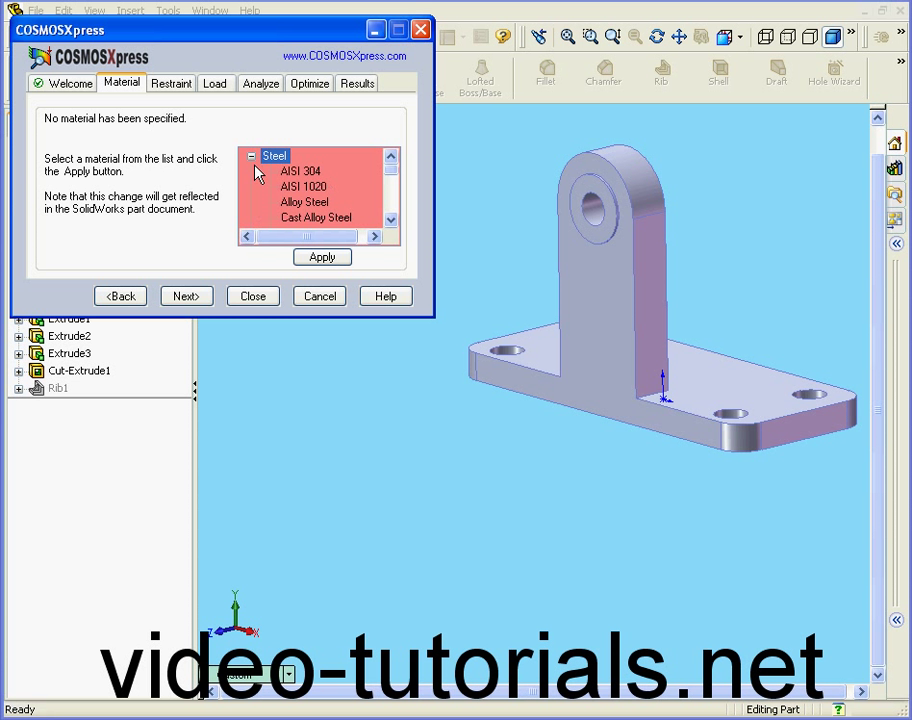
pyautogui.click(304, 202)
pyautogui.click(322, 257)
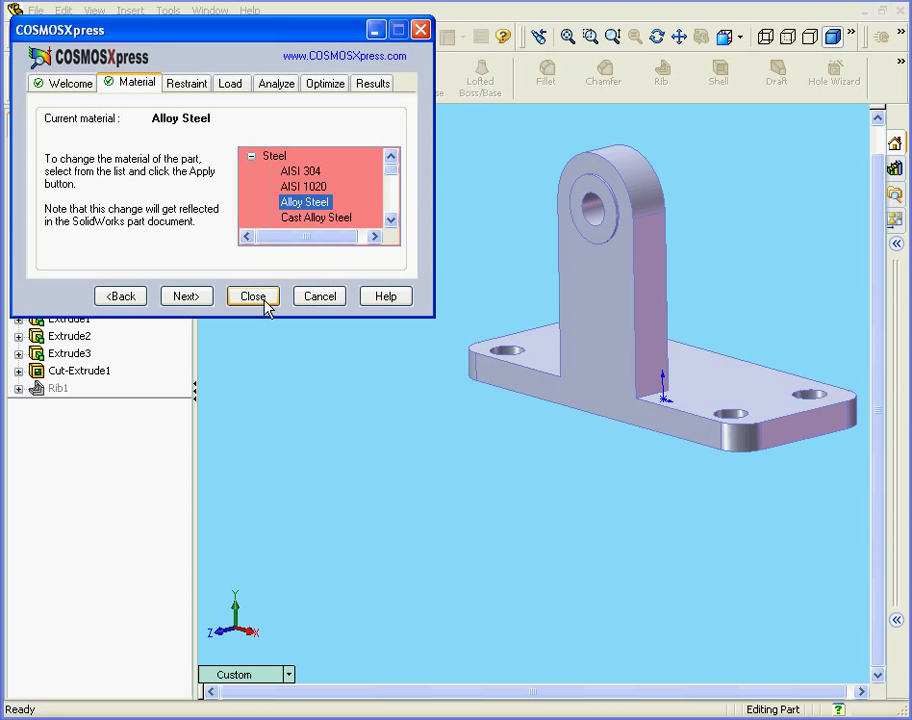
# Step: Create a restraint set that fixes the underside face of the base plate
pyautogui.click(186, 297)
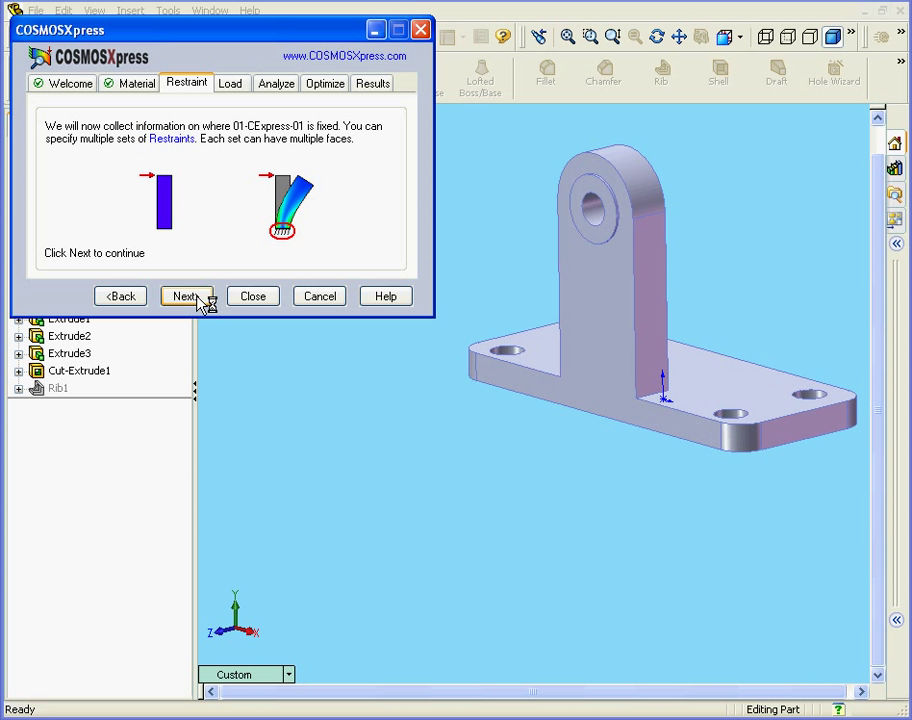
pyautogui.click(186, 297)
pyautogui.moveTo(620, 410); pyautogui.dragTo(643, 380, button='middle')
pyautogui.click(643, 380)
pyautogui.moveTo(623, 332); pyautogui.dragTo(617, 379, button='middle')
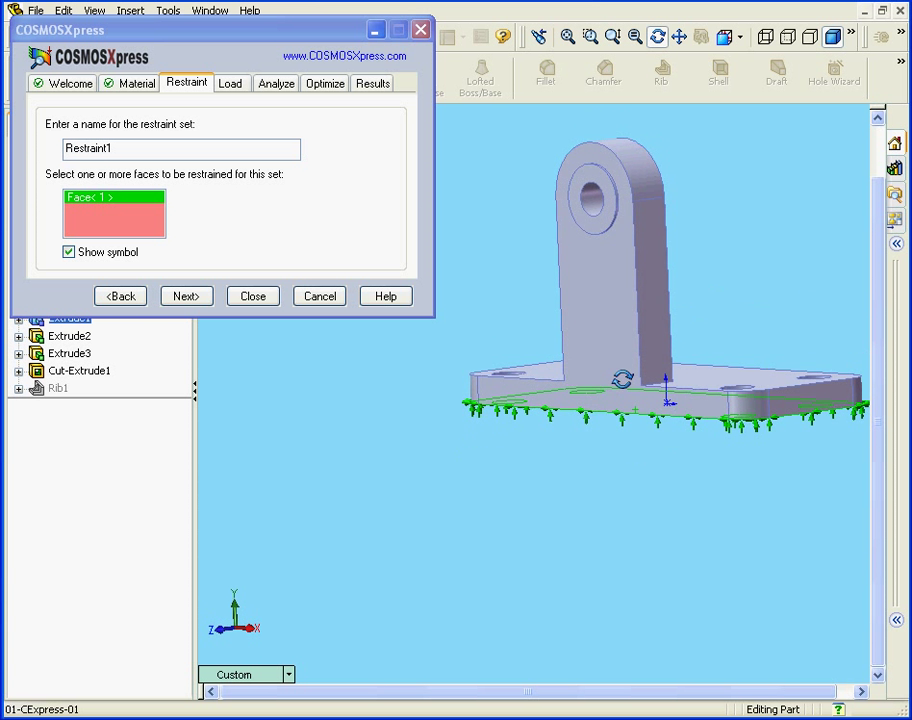
pyautogui.click(204, 299)
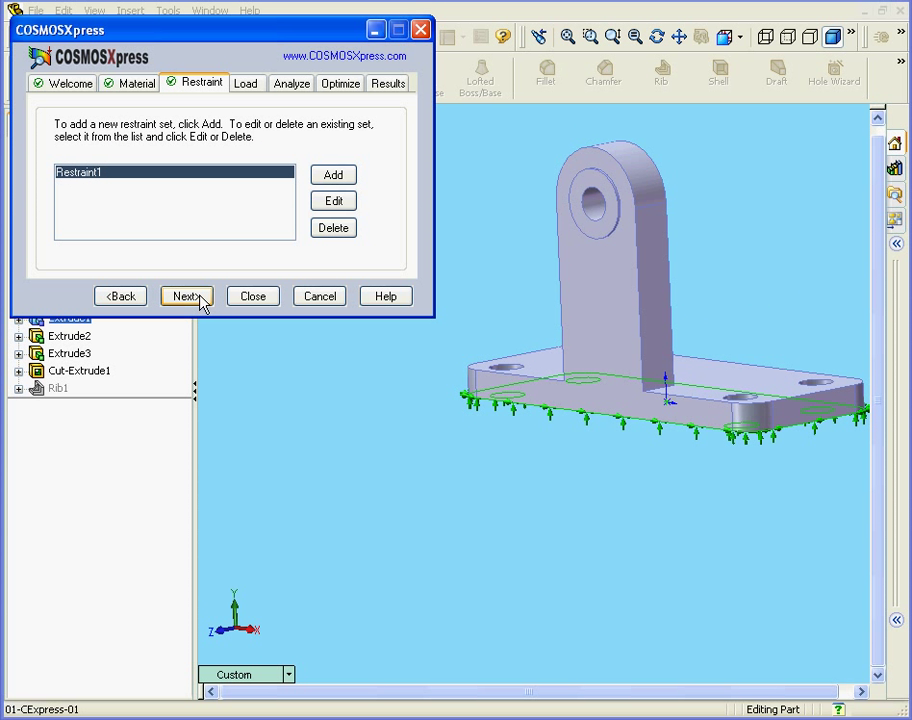
# Step: Create a force-type load set on the ring-shaped boss face around the upright's hole
pyautogui.click(186, 297)
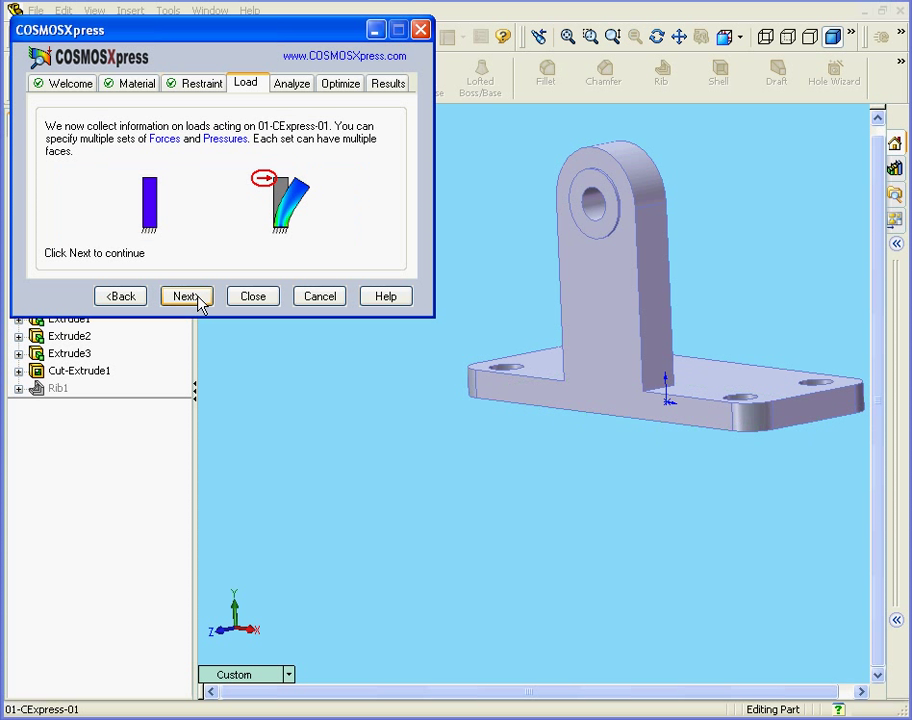
pyautogui.click(199, 299)
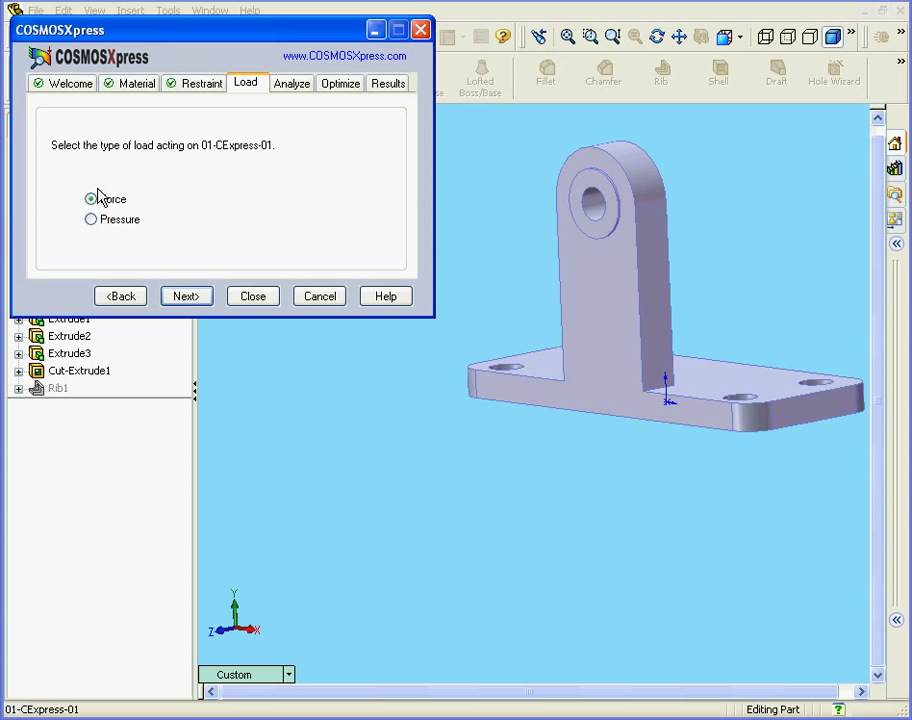
pyautogui.click(187, 304)
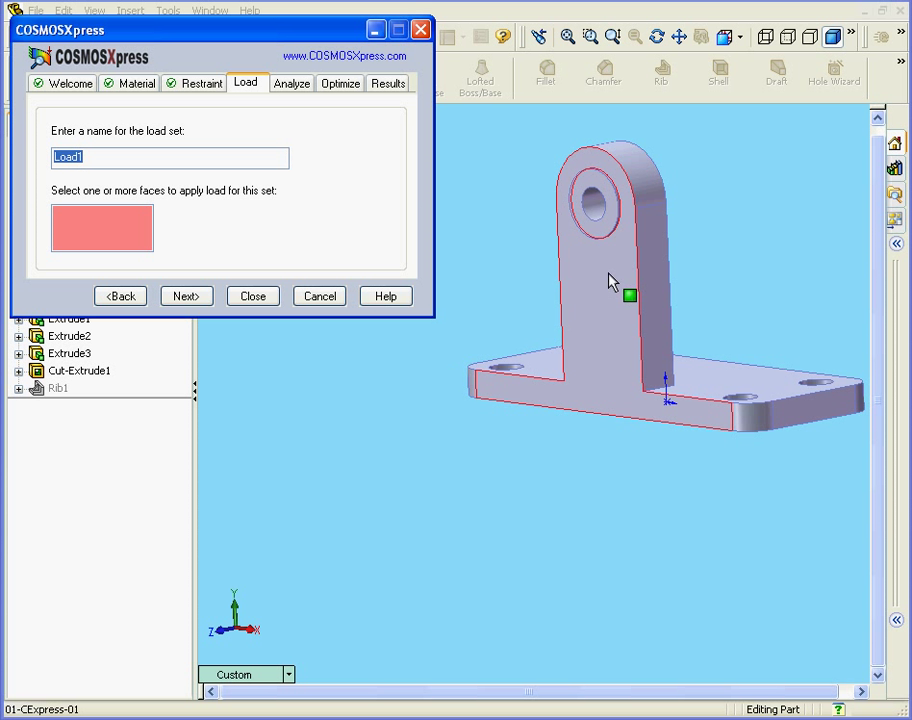
pyautogui.click(608, 218)
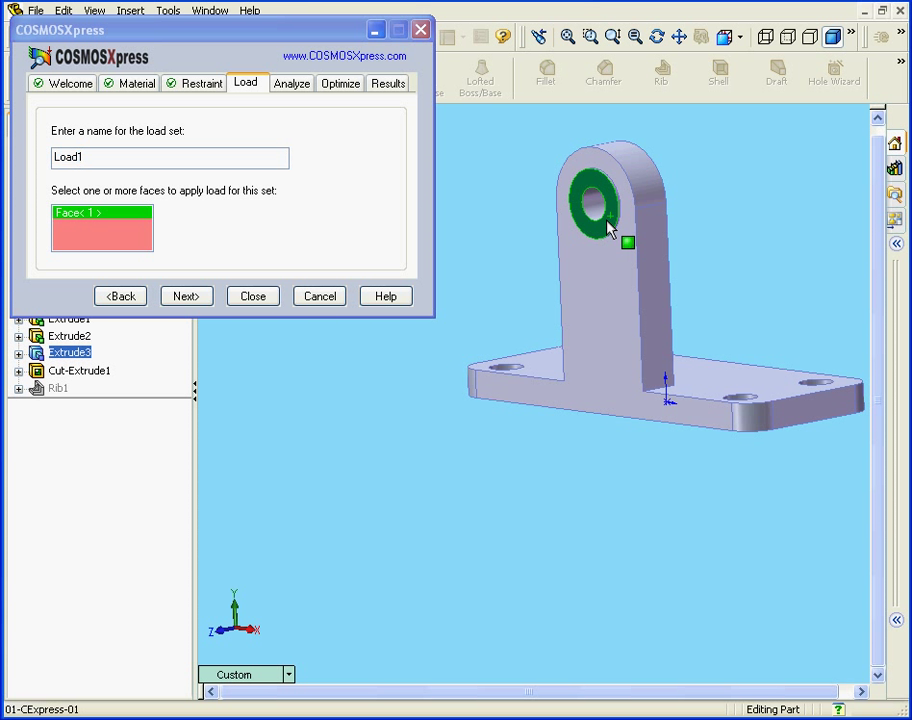
pyautogui.click(188, 300)
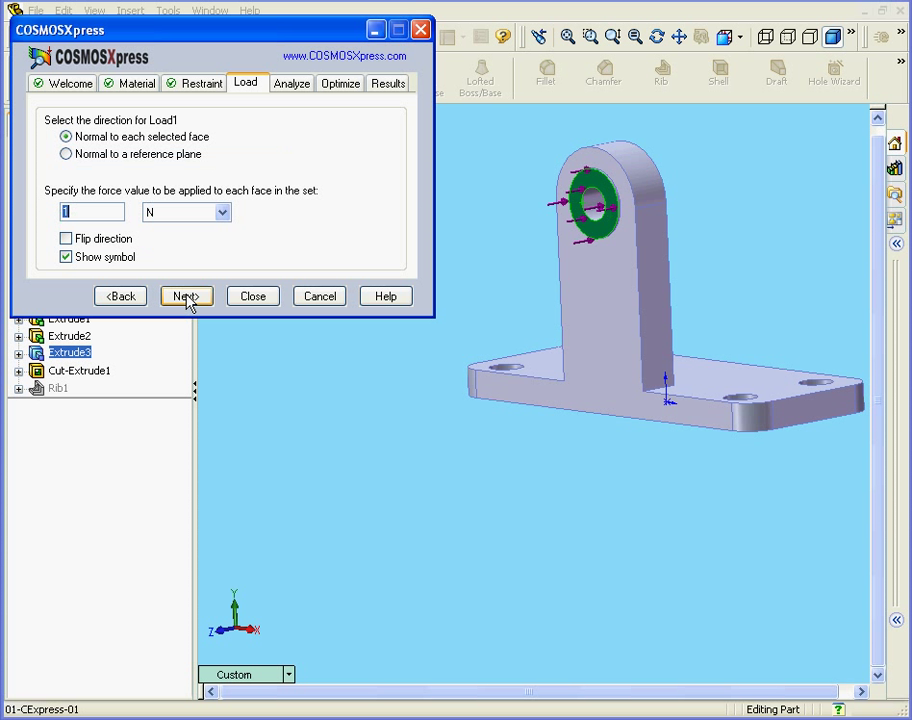
# Step: Set the load to 2000 lb, acting normal to the selected boss face
pyautogui.click(222, 212)
pyautogui.click(204, 243)
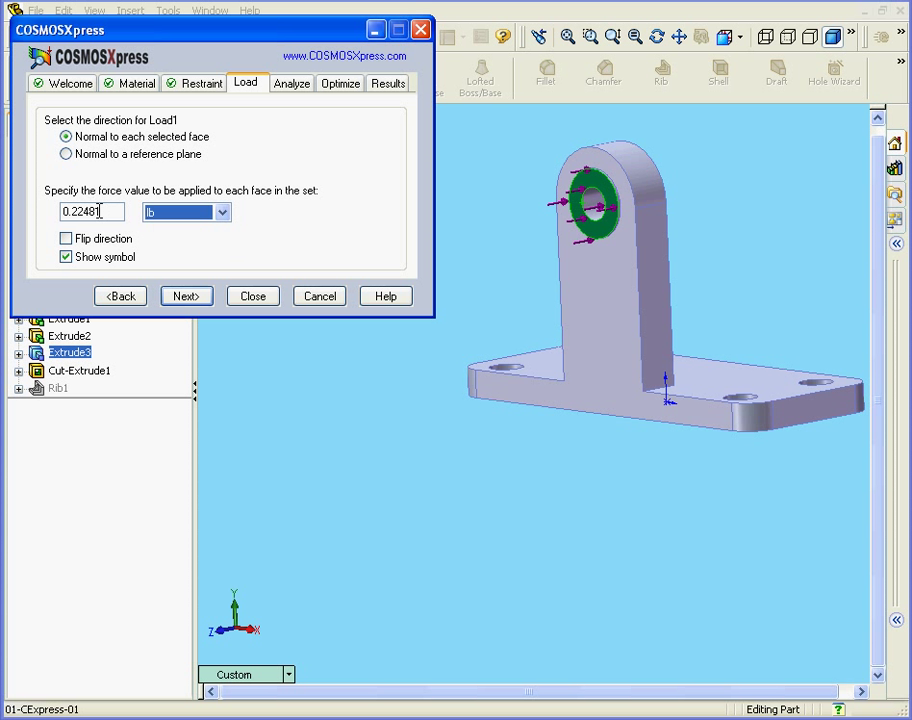
pyautogui.moveTo(108, 212); pyautogui.dragTo(22, 222)
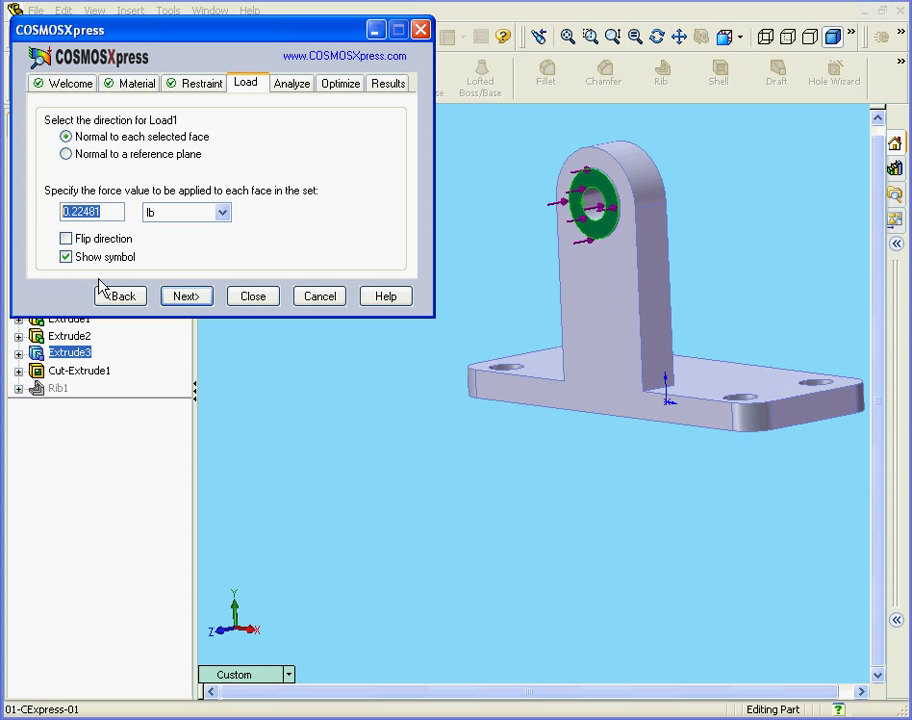
pyautogui.write('2')
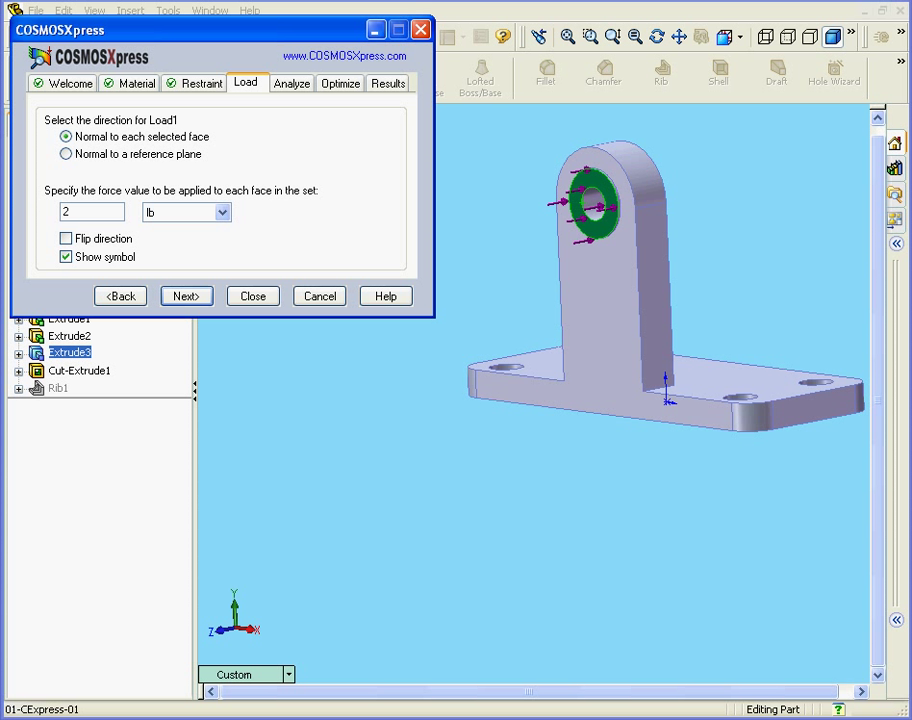
pyautogui.write('000')
pyautogui.click(185, 297)
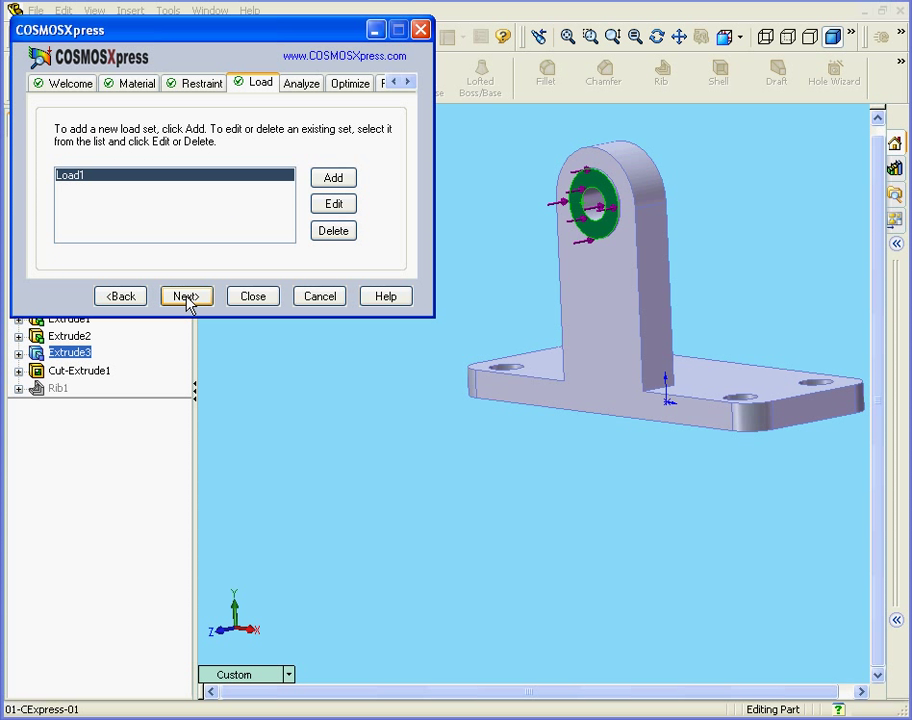
# Step: Accept the load set and run the stress analysis on the bracket
pyautogui.click(187, 298)
pyautogui.click(194, 299)
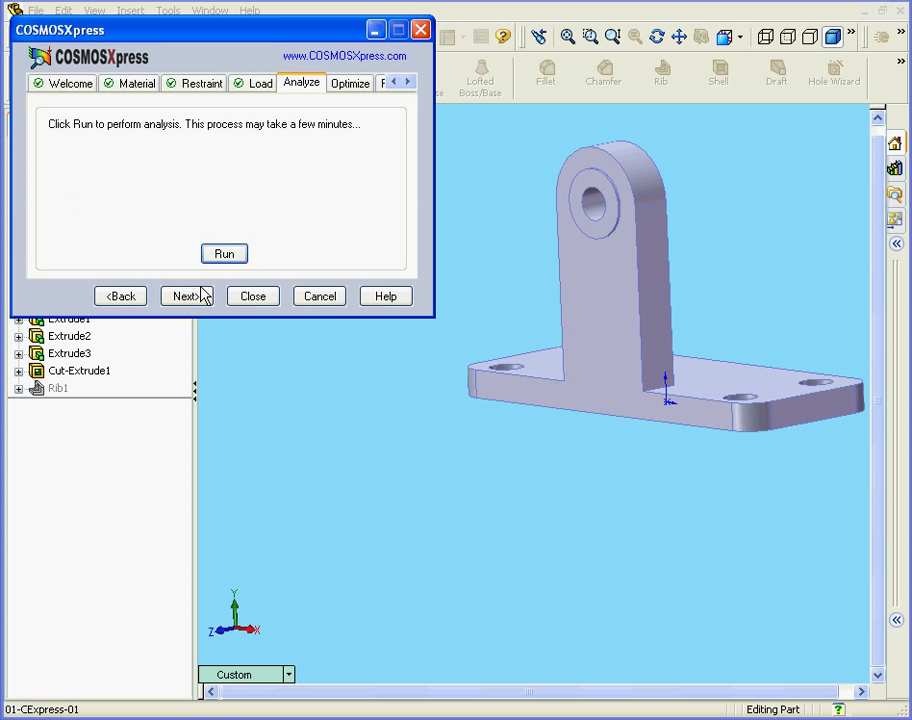
pyautogui.click(225, 256)
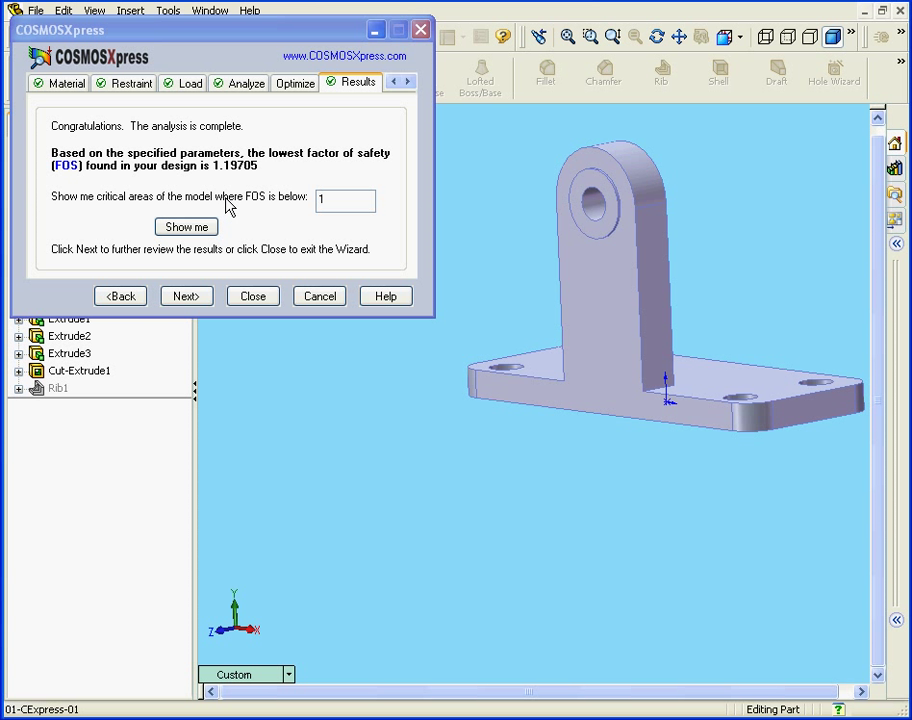
# Step: Choose to optimize the design with a factor of safety greater than 2.5 as the criterion
pyautogui.click(301, 84)
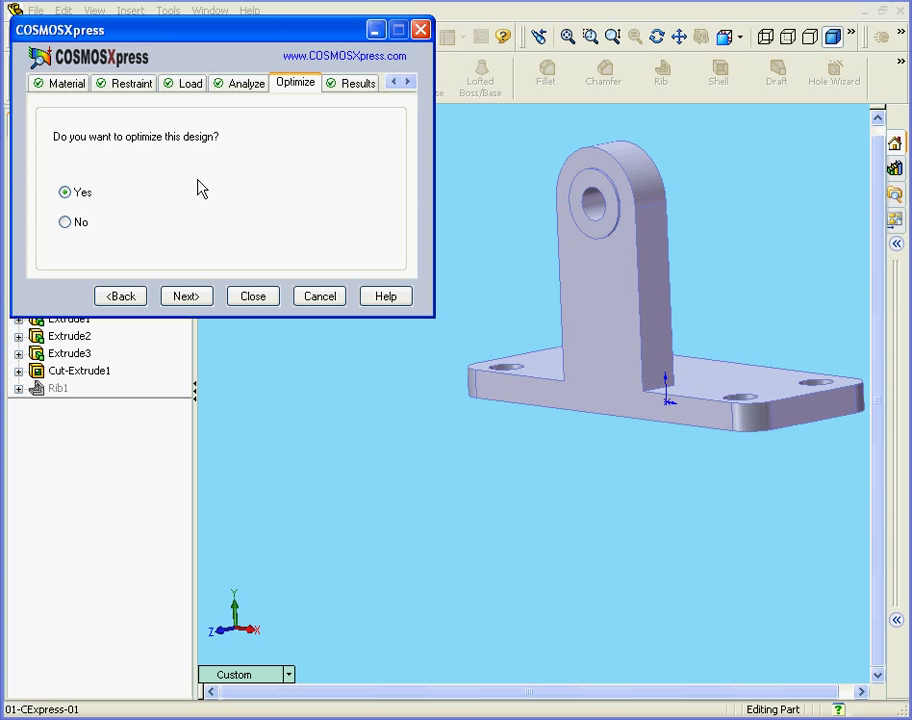
pyautogui.click(189, 298)
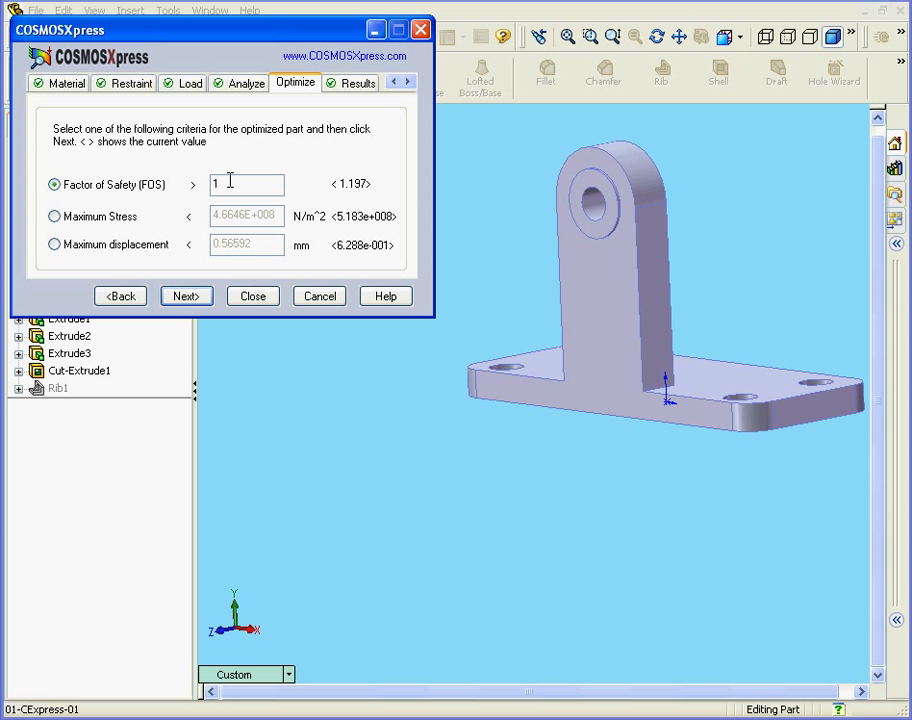
pyautogui.moveTo(230, 184); pyautogui.dragTo(208, 184)
pyautogui.write('2.5')
pyautogui.click(189, 299)
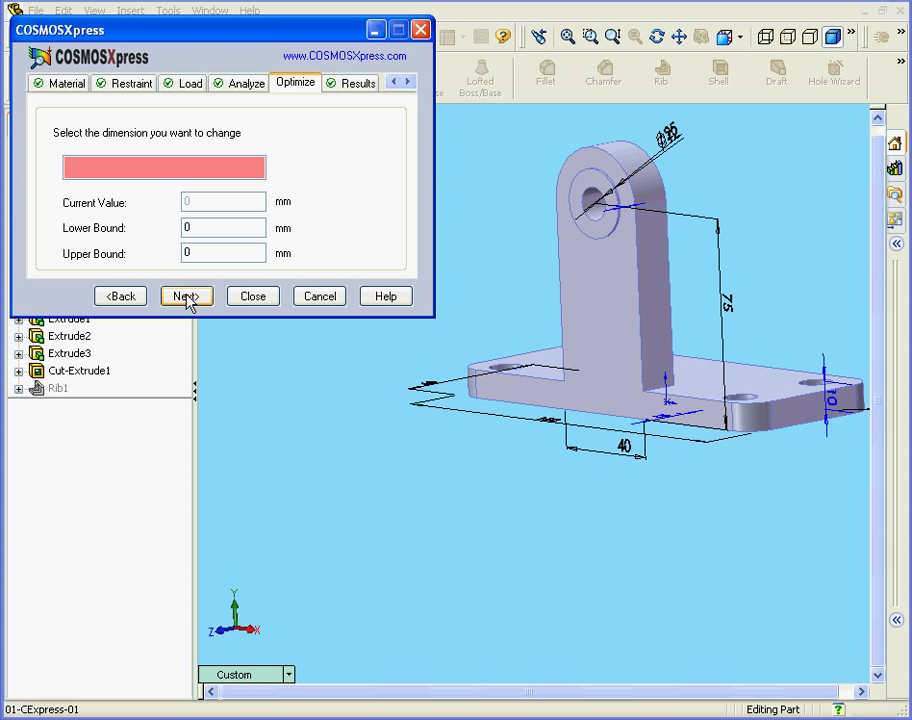
# Step: Choose the upright's 15 mm thickness as the dimension to optimize and set its upper bound to 25 mm
pyautogui.moveTo(729, 417); pyautogui.dragTo(674, 466, button='middle')
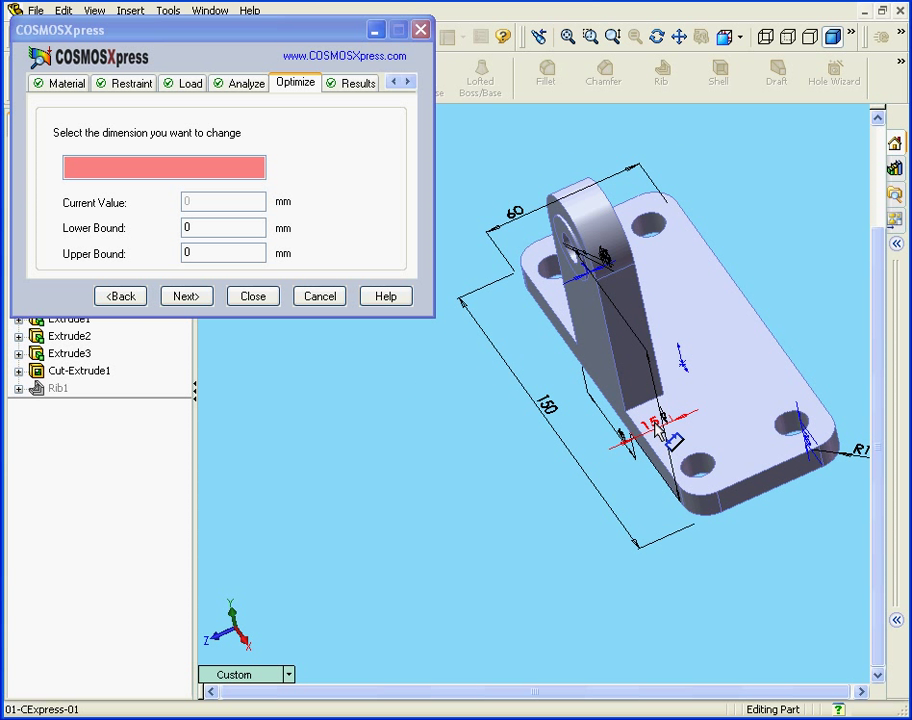
pyautogui.click(657, 421)
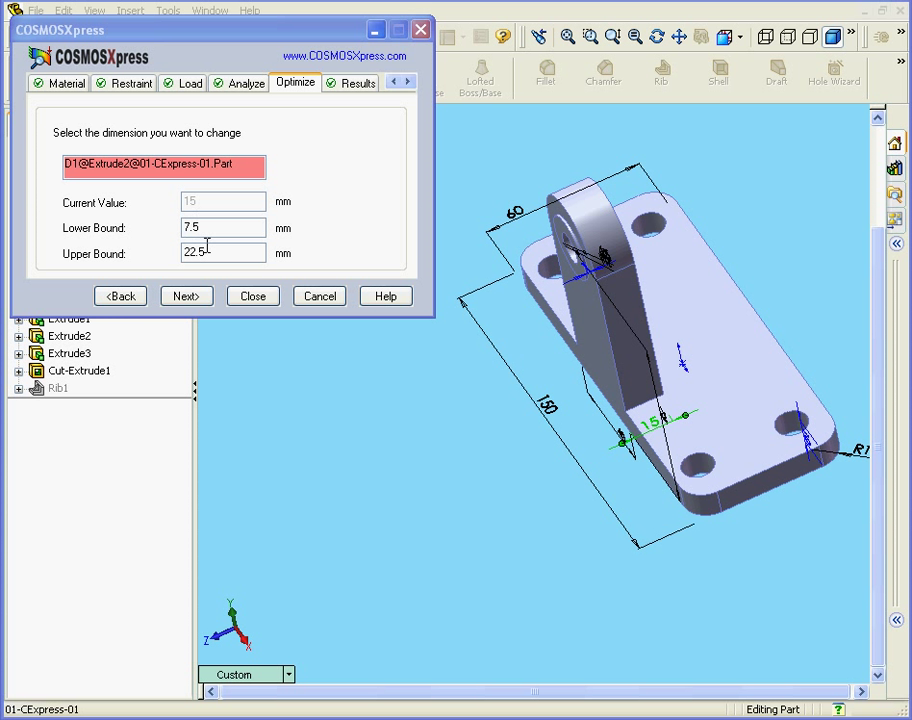
pyautogui.moveTo(205, 251); pyautogui.dragTo(193, 253)
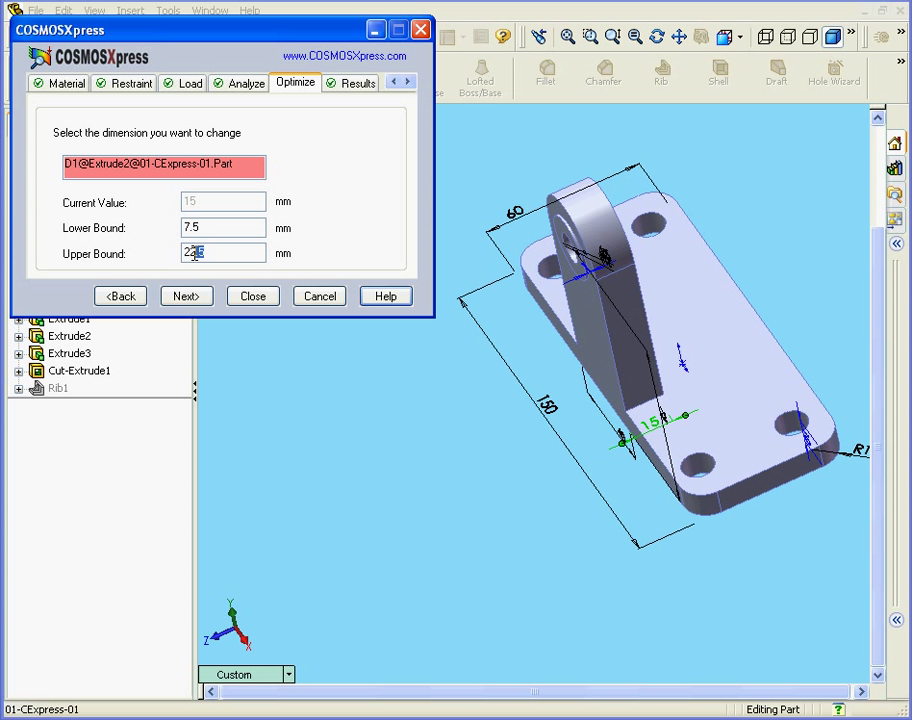
pyautogui.press('BackSpace')
pyautogui.write('5')
# Step: Accept the dimension bounds and run the design optimization, acknowledging any message
pyautogui.click(188, 297)
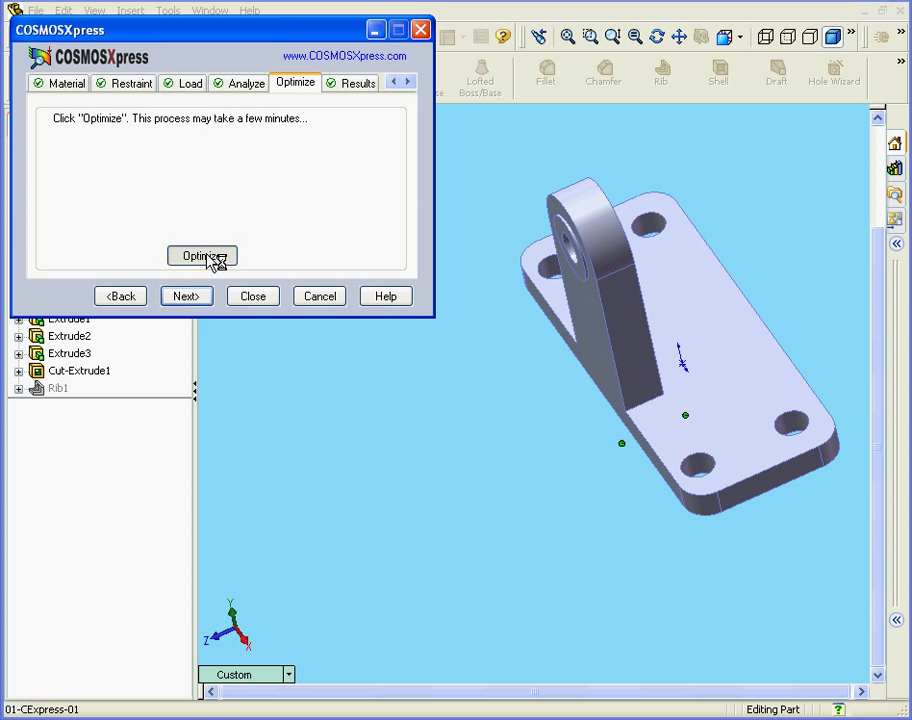
pyautogui.click(204, 257)
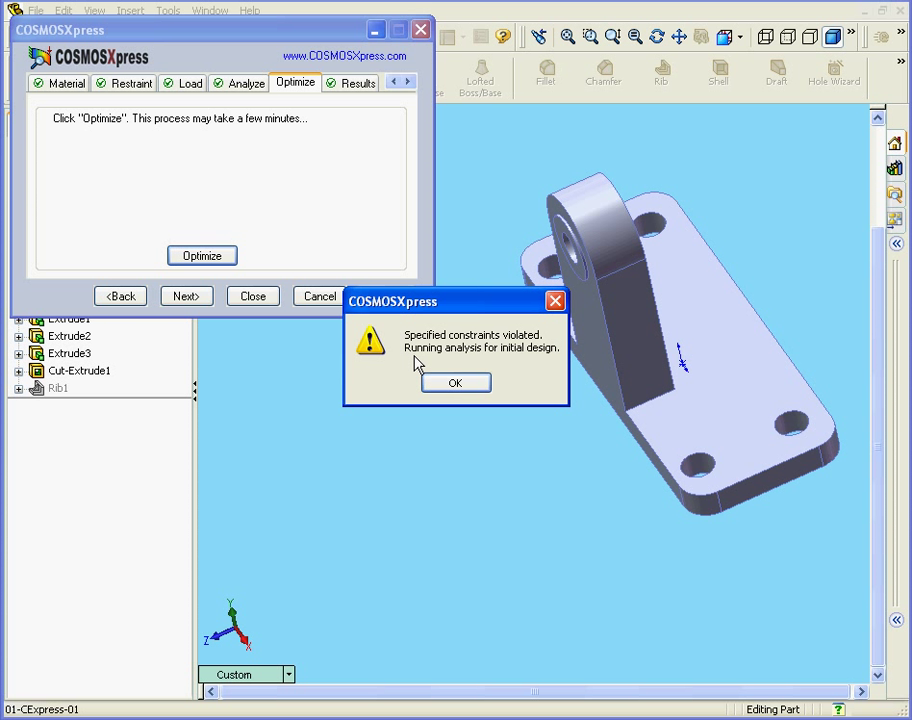
pyautogui.click(455, 385)
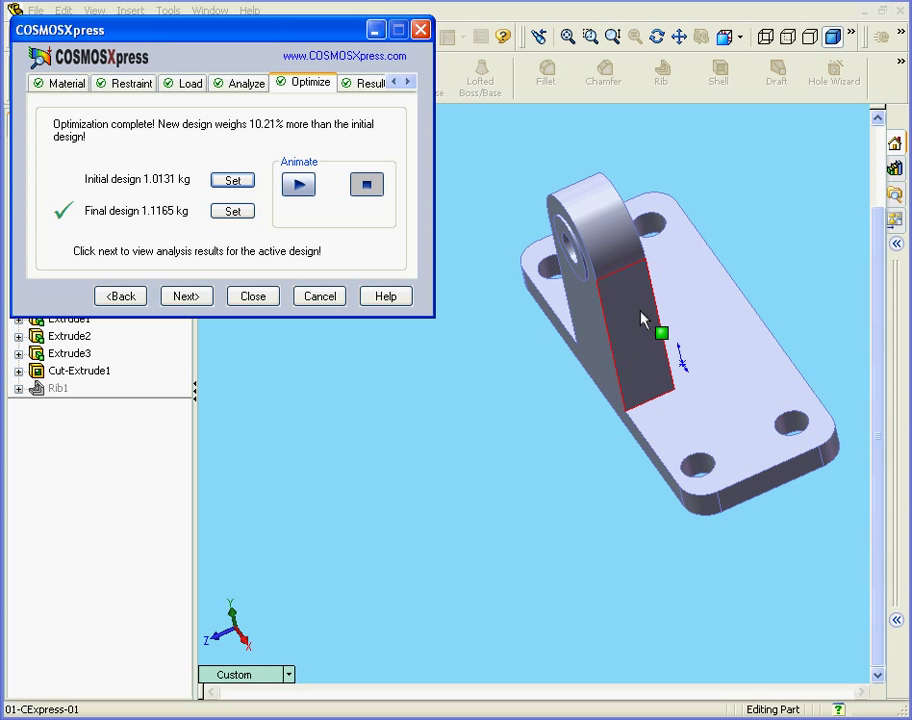
# Step: Compare the initial design with the final one, keep the final design active, and close COSMOSXpress with its data saved
pyautogui.click(236, 179)
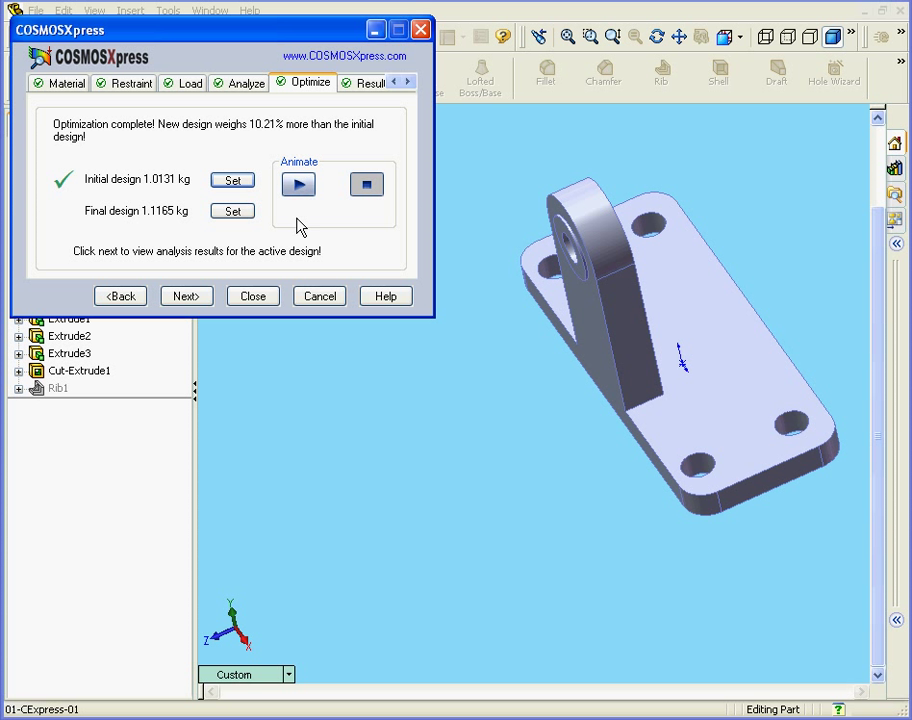
pyautogui.click(234, 213)
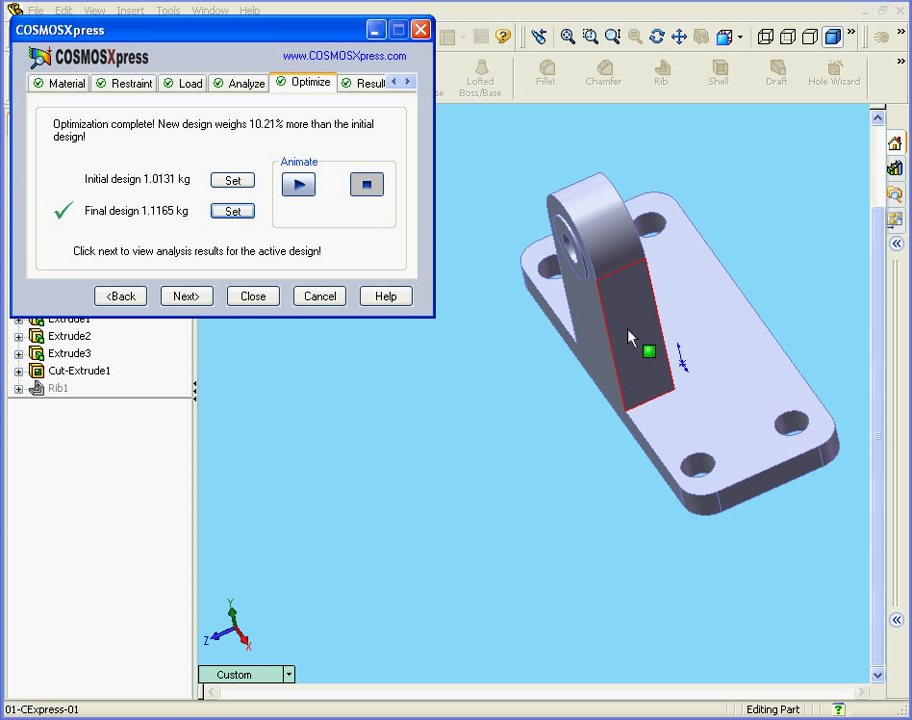
pyautogui.click(266, 297)
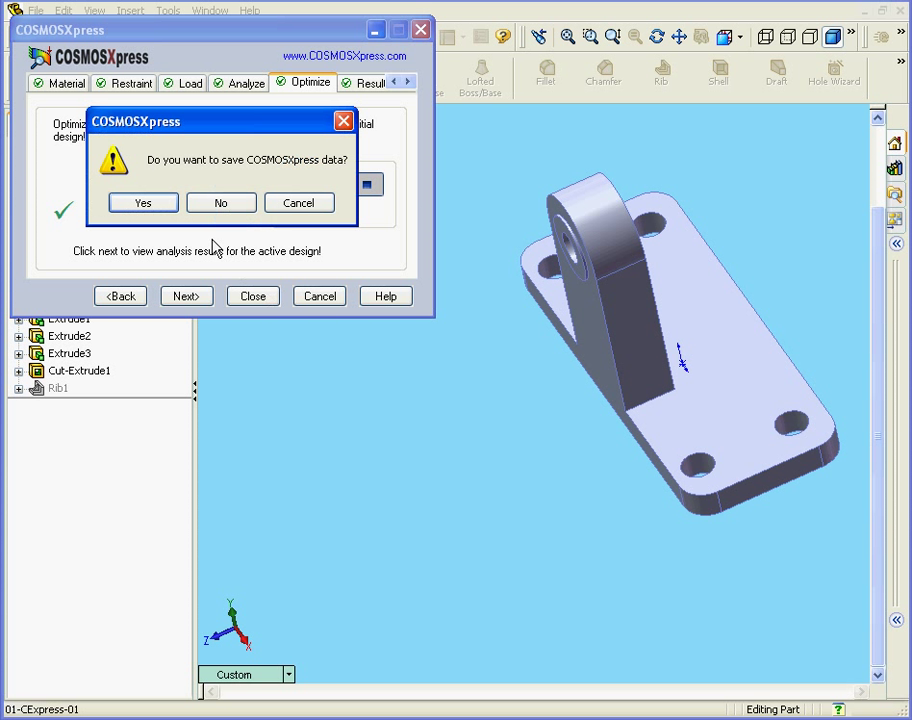
pyautogui.click(145, 204)
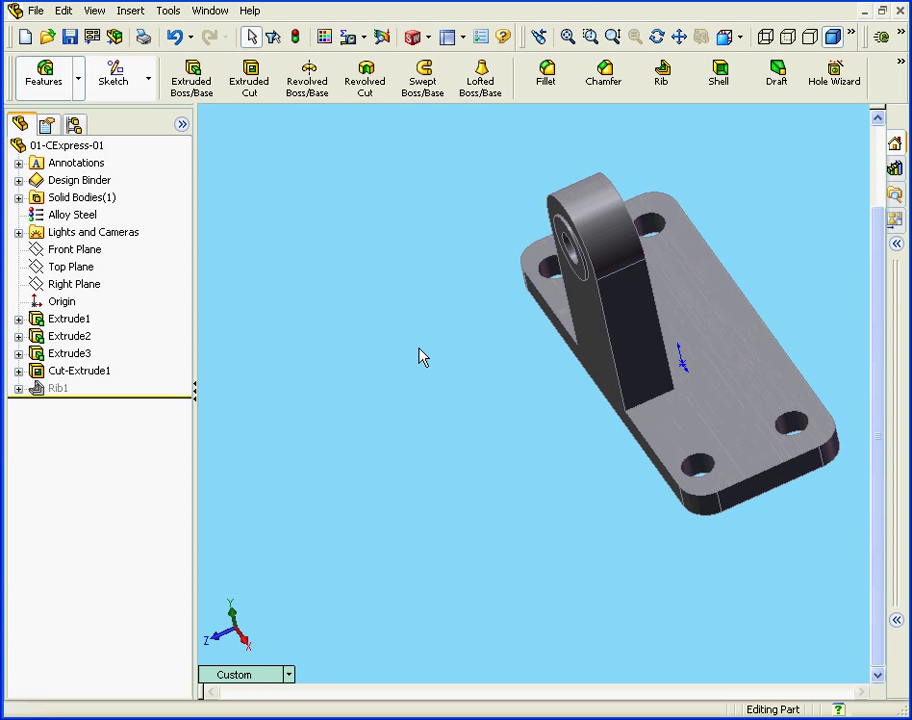
# Step: Unsuppress the Rib1 feature that supports the upright on the base plate
pyautogui.click(60, 390)
pyautogui.rightClick(61, 392)
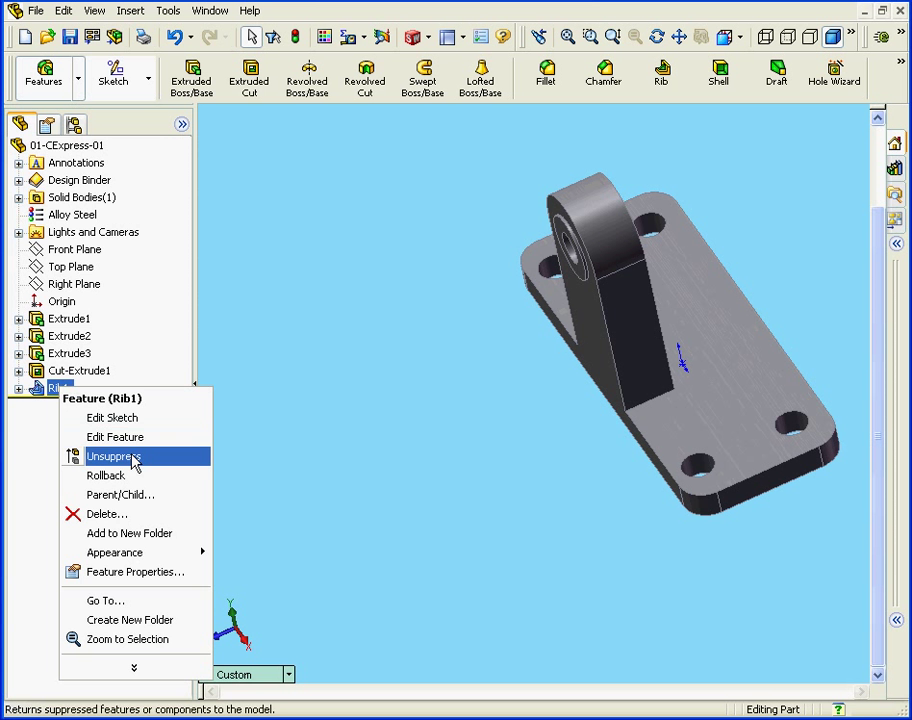
pyautogui.click(128, 456)
pyautogui.moveTo(684, 430); pyautogui.dragTo(643, 436, button='middle')
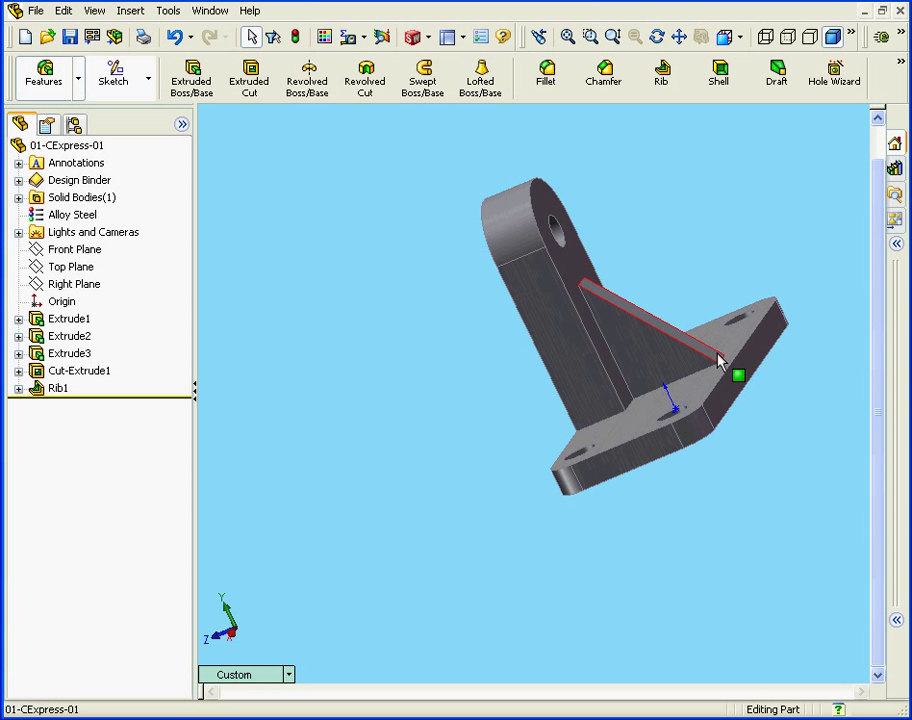
# Step: Set the upright's thickness in Extrude2 to 7.5 mm and rebuild the part
pyautogui.click(597, 425)
pyautogui.moveTo(597, 425); pyautogui.dragTo(672, 472, button='middle')
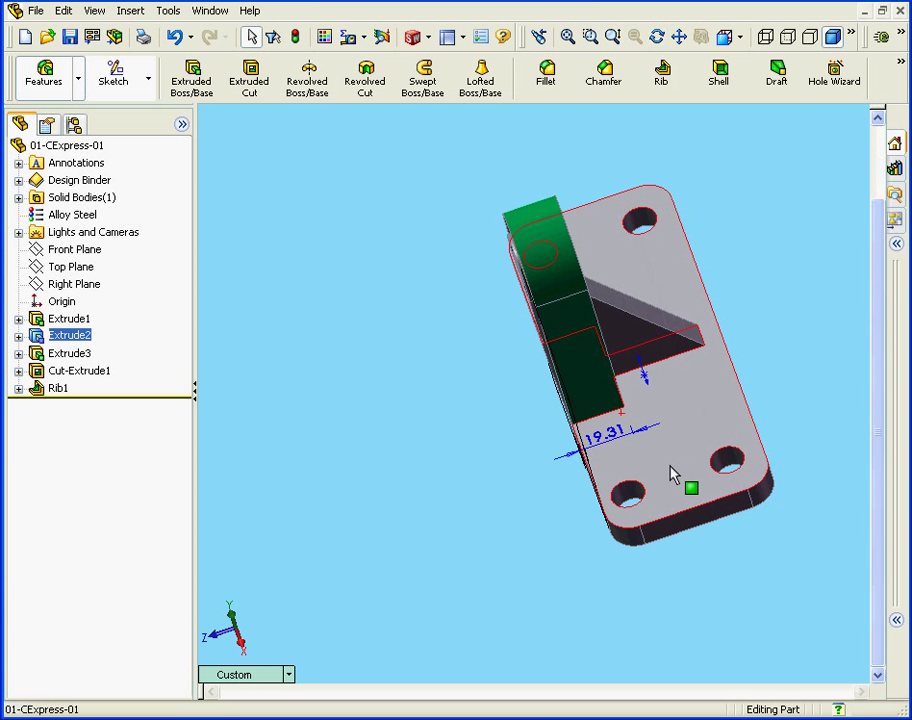
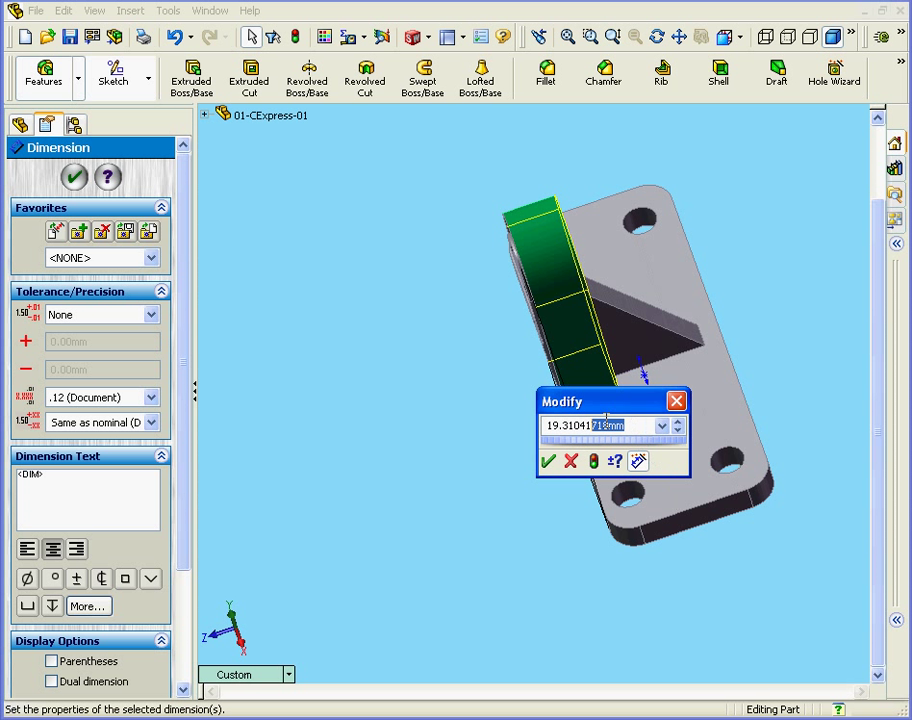
pyautogui.write('7.5')
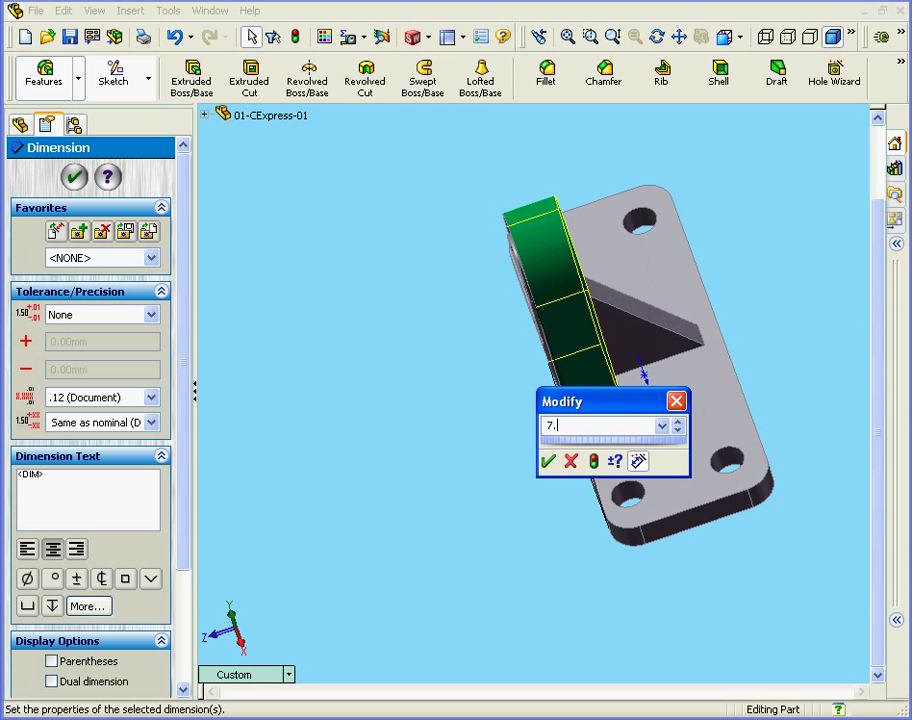
pyautogui.click(548, 462)
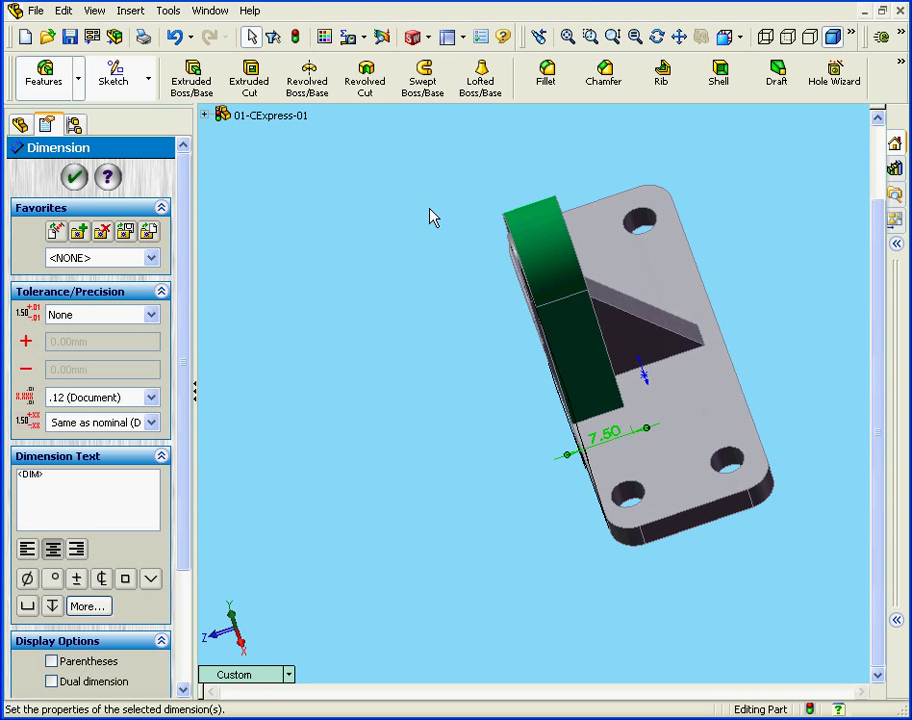
pyautogui.click(295, 36)
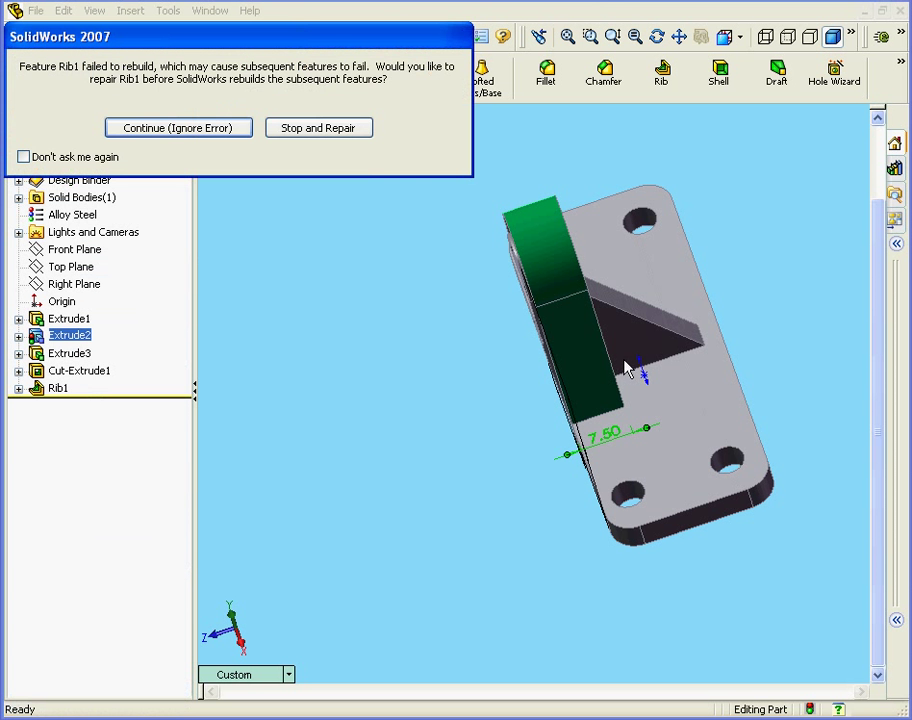
# Step: Continue the rebuild while ignoring the Rib1 error, and dismiss the error report after reading its description
pyautogui.moveTo(285, 42); pyautogui.dragTo(348, 100)
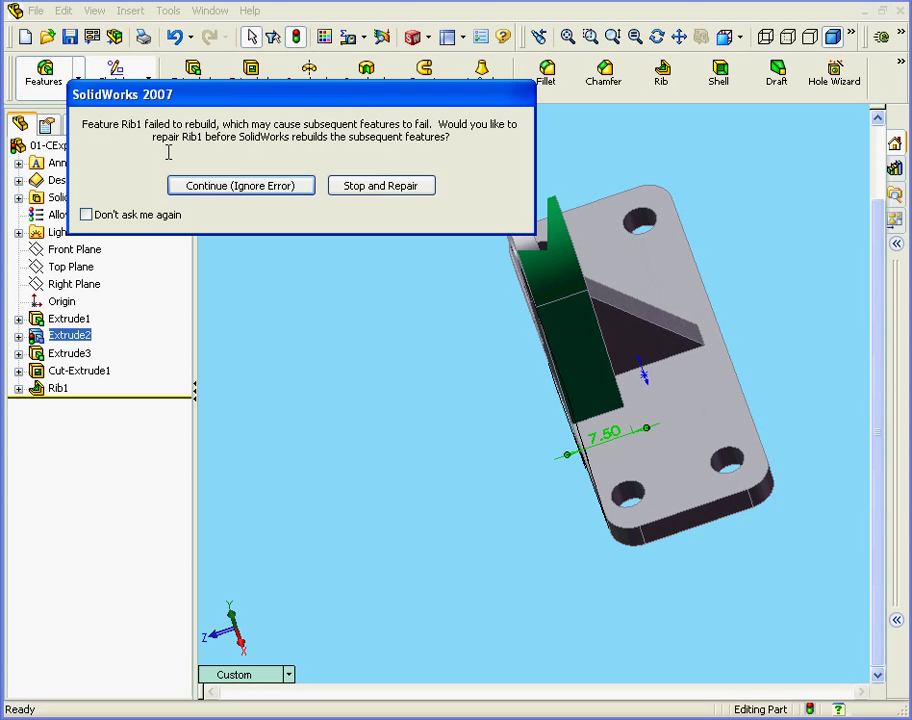
pyautogui.click(257, 193)
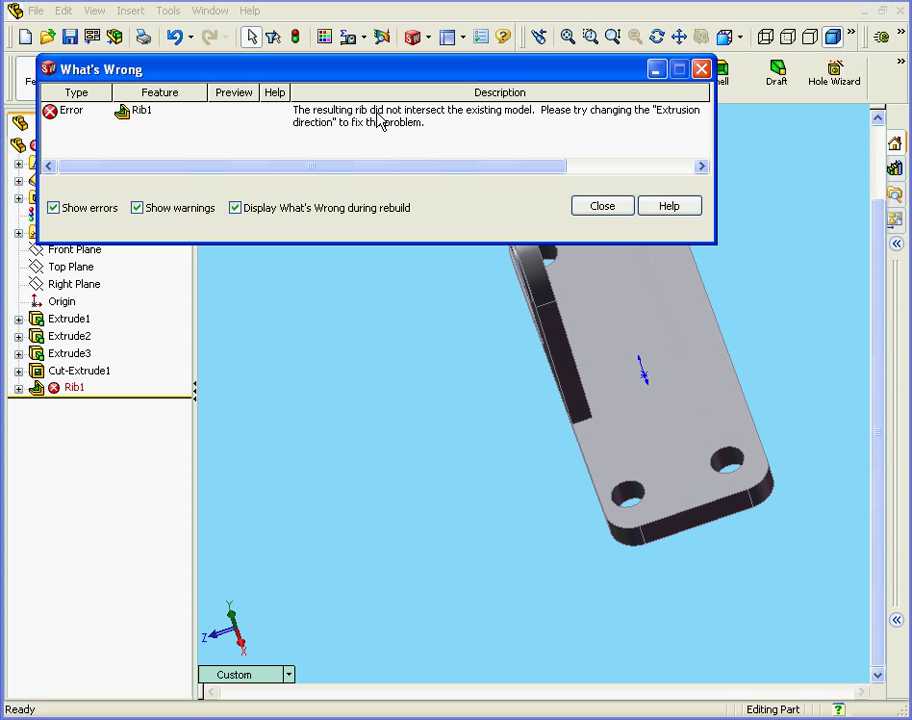
pyautogui.click(603, 207)
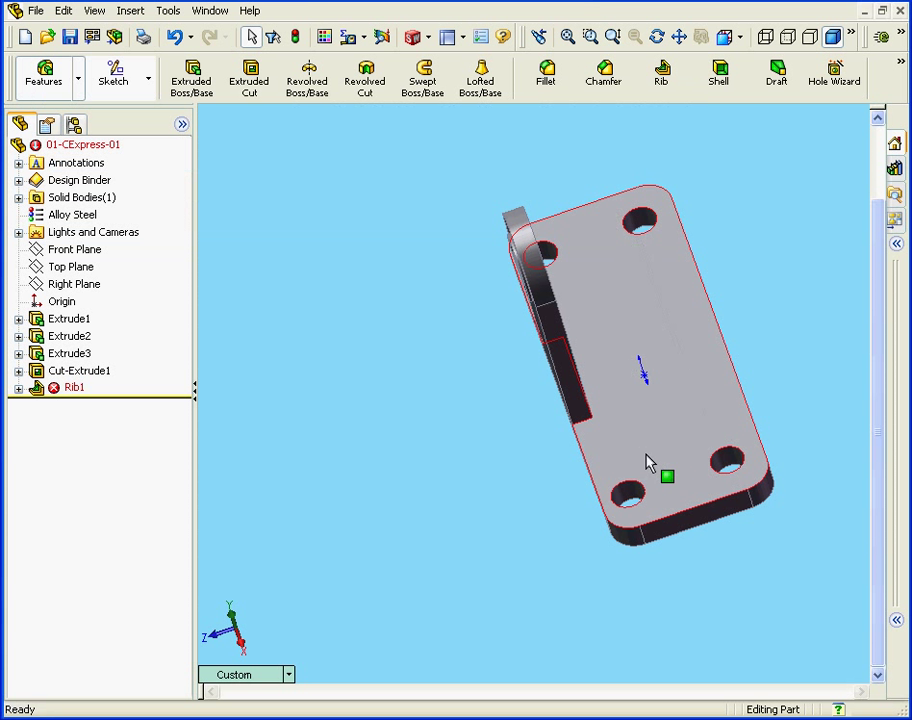
# Step: Open Rib1's sketch for editing and examine its line's position relative to the upright, starting from the Right view
pyautogui.moveTo(615, 458); pyautogui.dragTo(585, 427, button='middle')
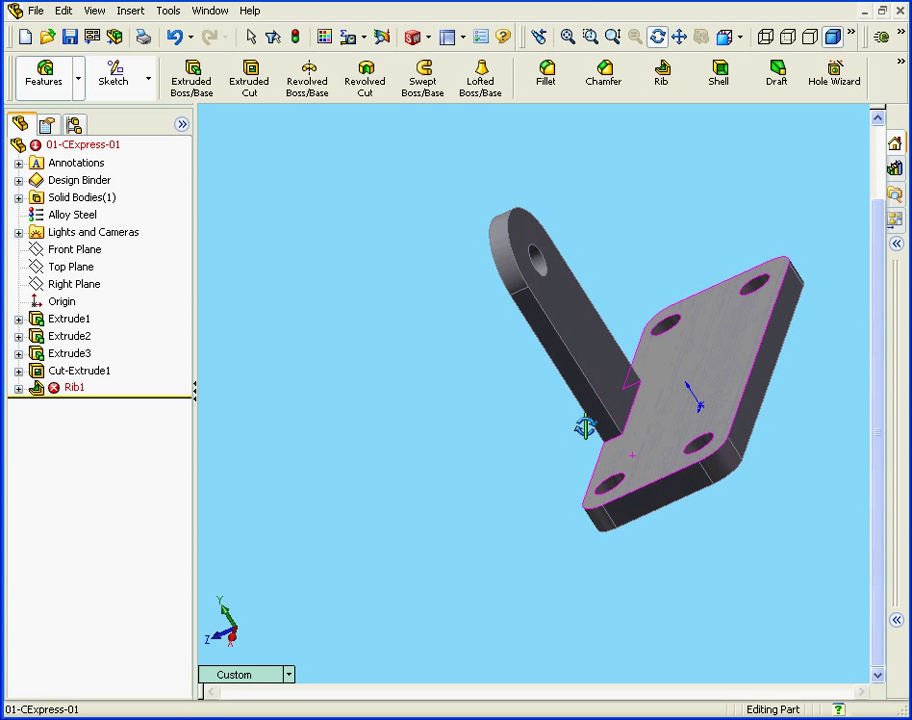
pyautogui.click(18, 387)
pyautogui.click(54, 405)
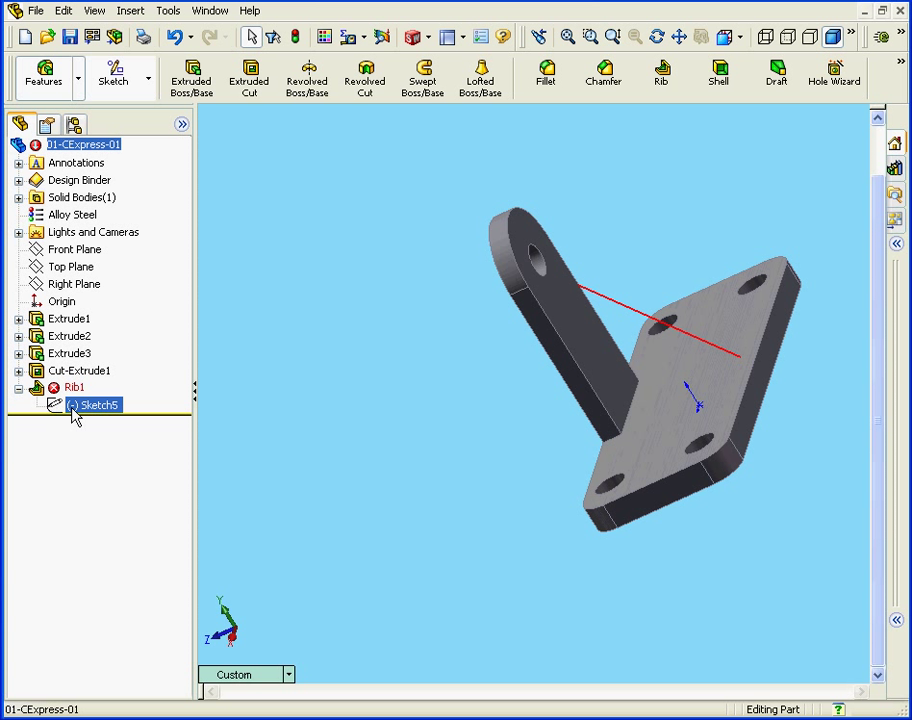
pyautogui.rightClick(78, 406)
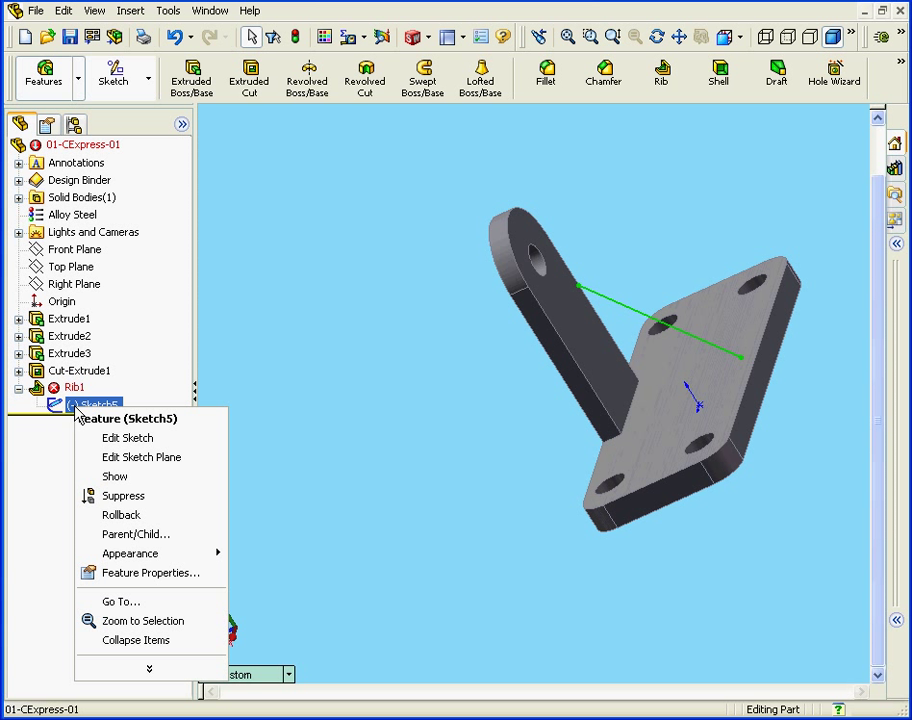
pyautogui.click(166, 442)
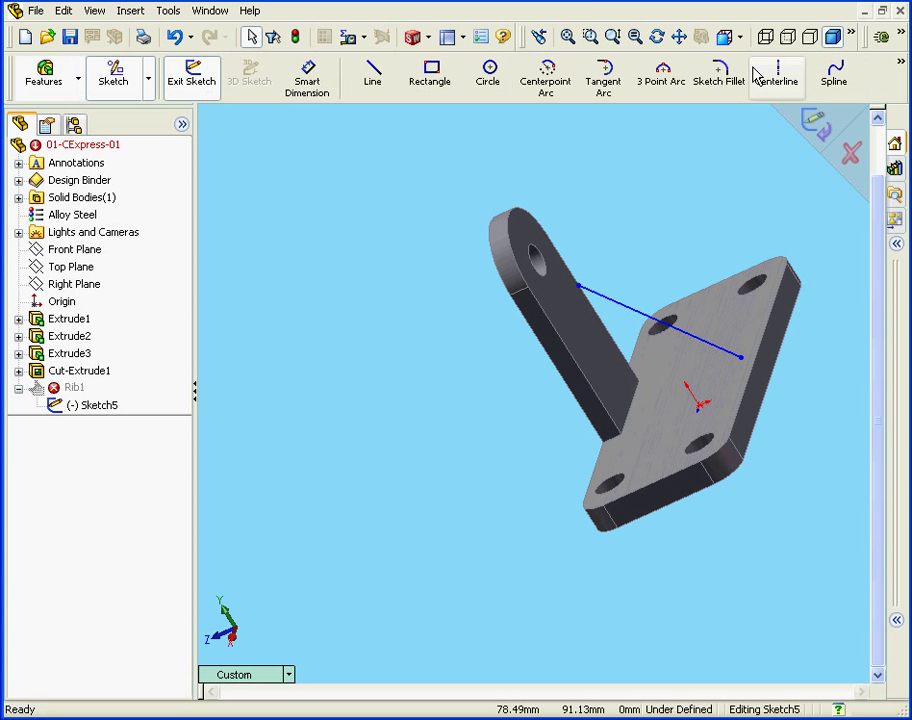
pyautogui.click(740, 37)
pyautogui.click(788, 65)
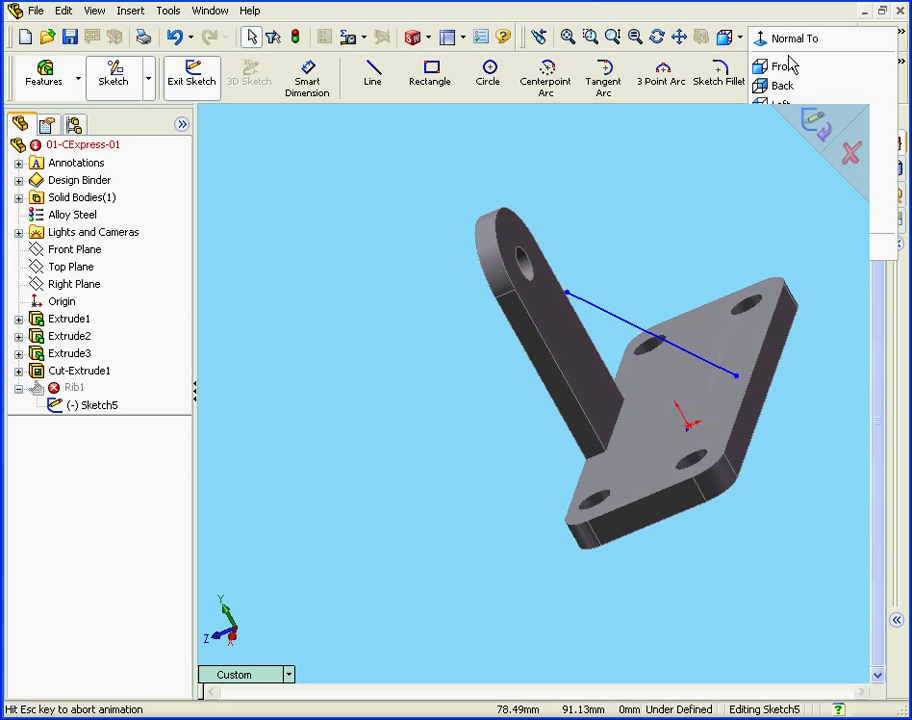
pyautogui.click(786, 125)
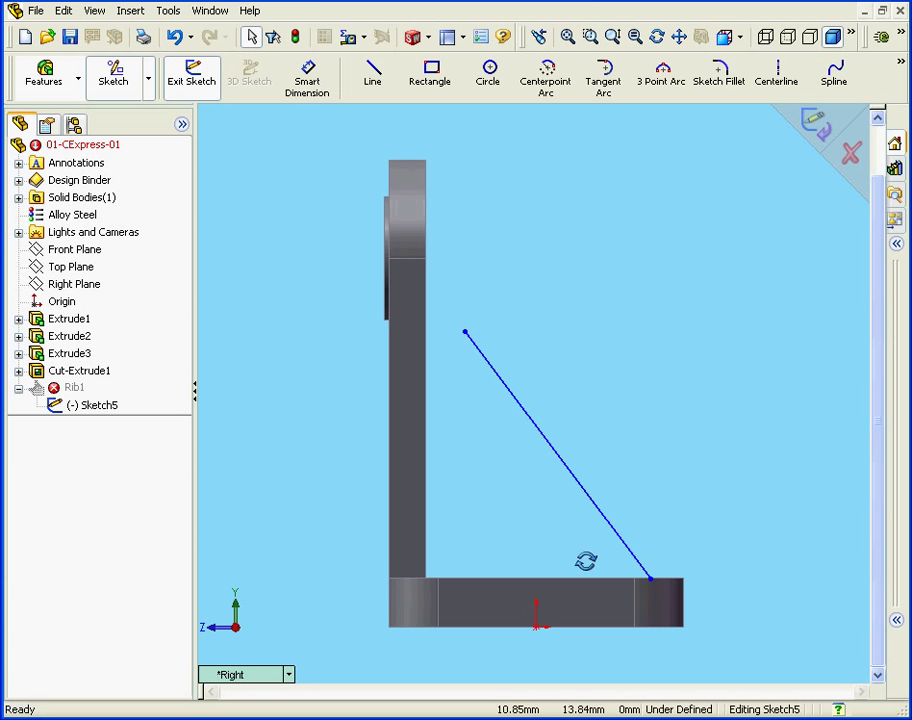
pyautogui.moveTo(586, 561); pyautogui.dragTo(517, 558, button='middle')
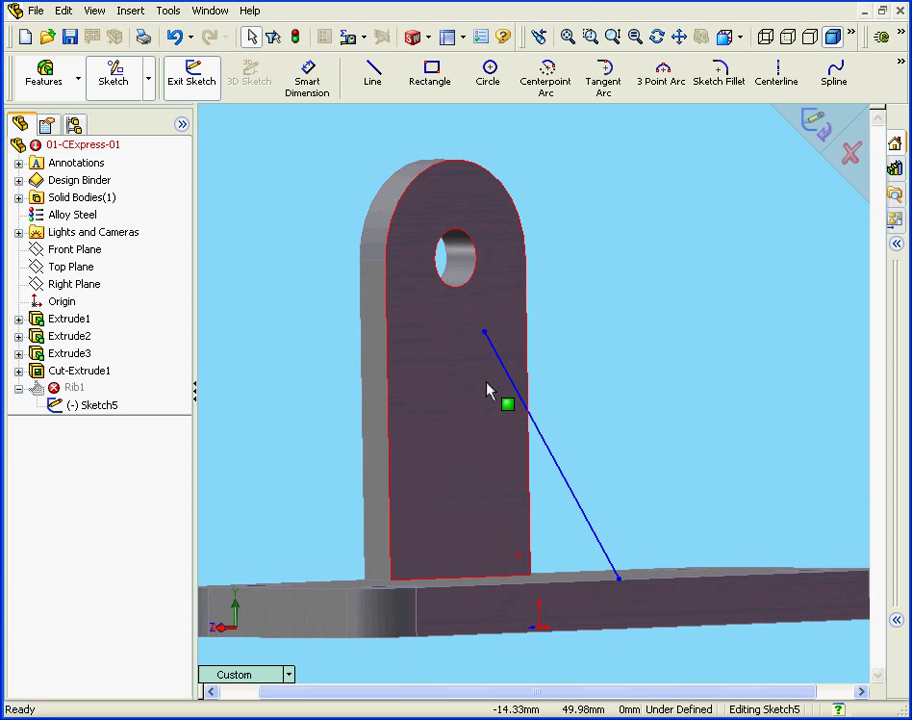